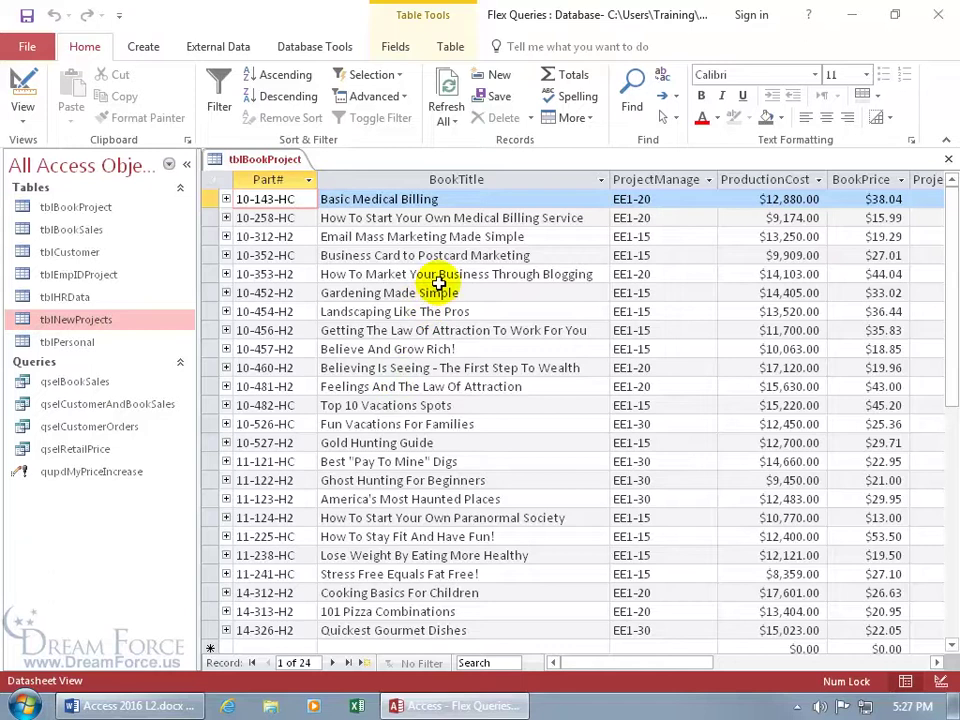
Step: View and close the tblCustomer table, and open tblNewProjects to compare its records and columns with tblBookProject
{"action": "double_click", "coordinate": [47, 252]}
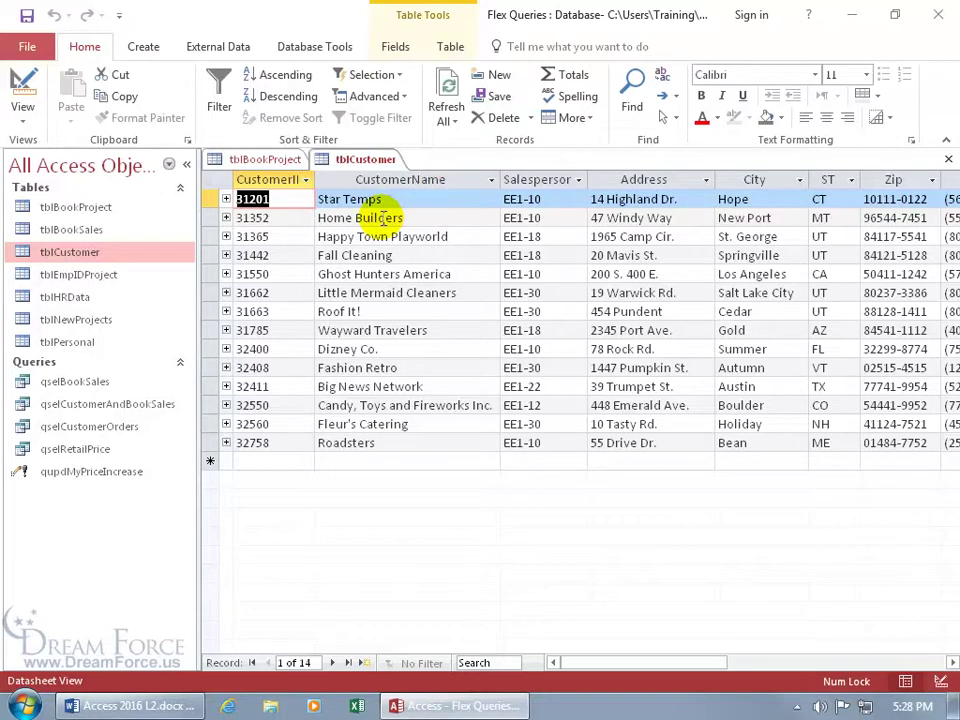
{"action": "left_click", "coordinate": [947, 159]}
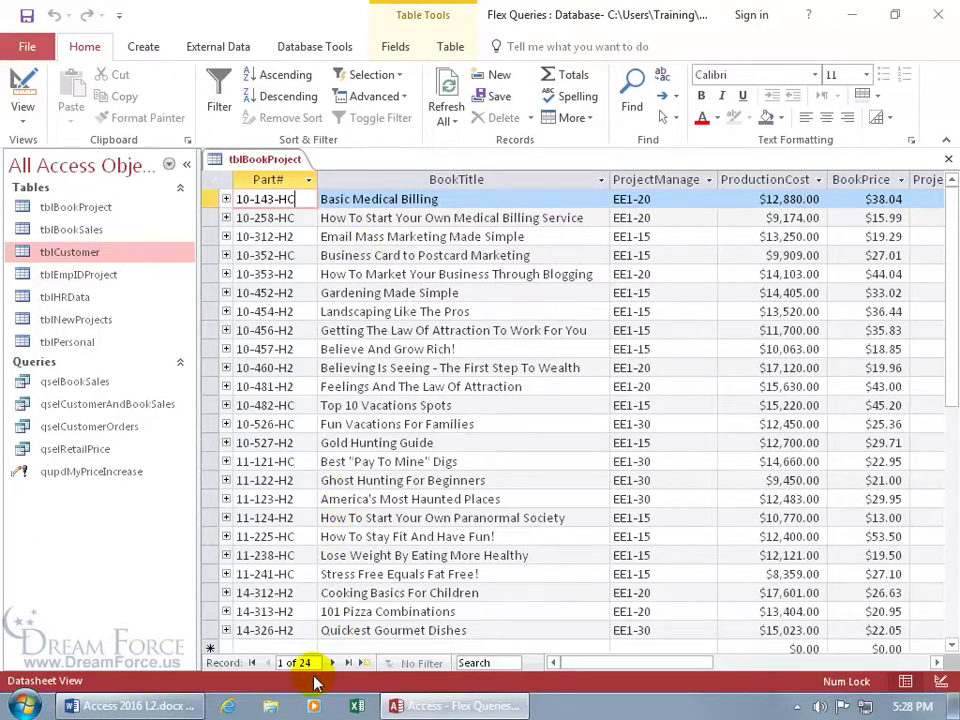
{"action": "left_click", "coordinate": [93, 322]}
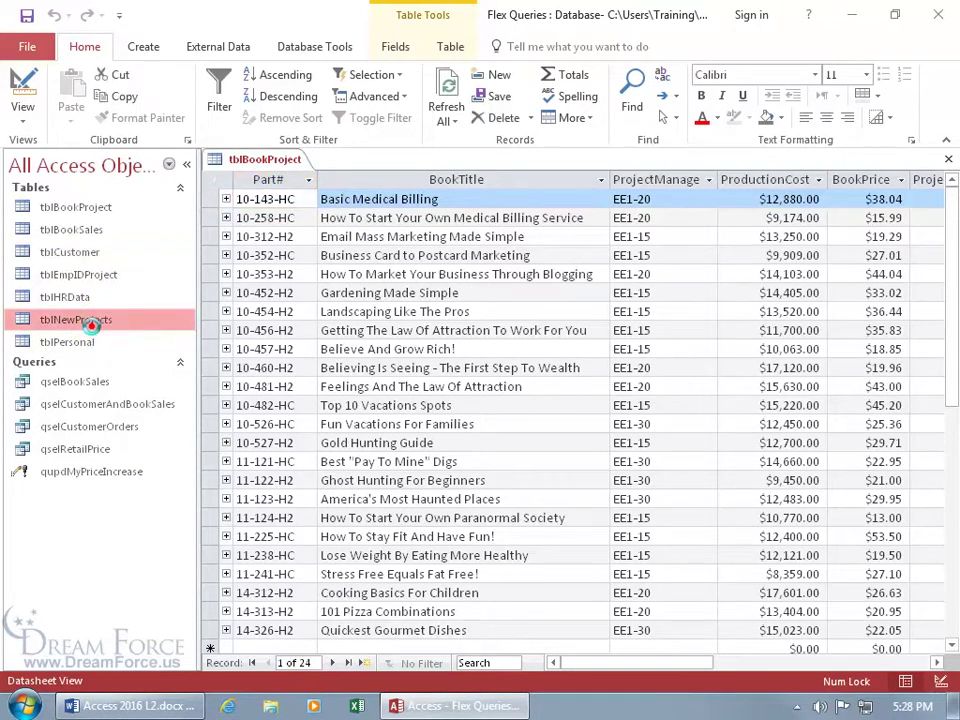
{"action": "double_click", "coordinate": [95, 334]}
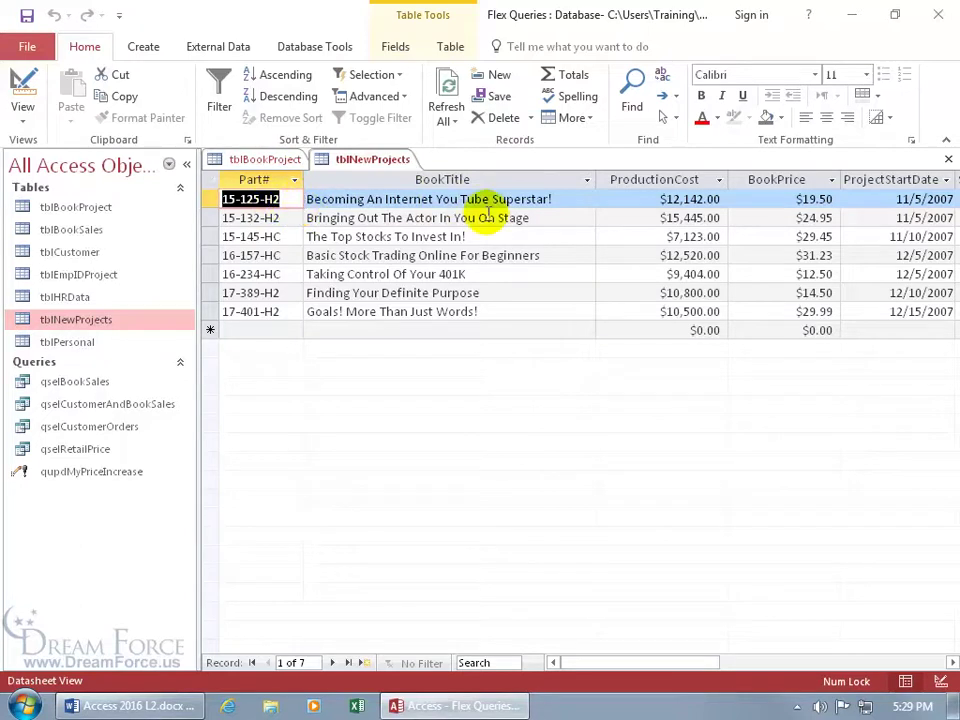
{"action": "left_click", "coordinate": [272, 159]}
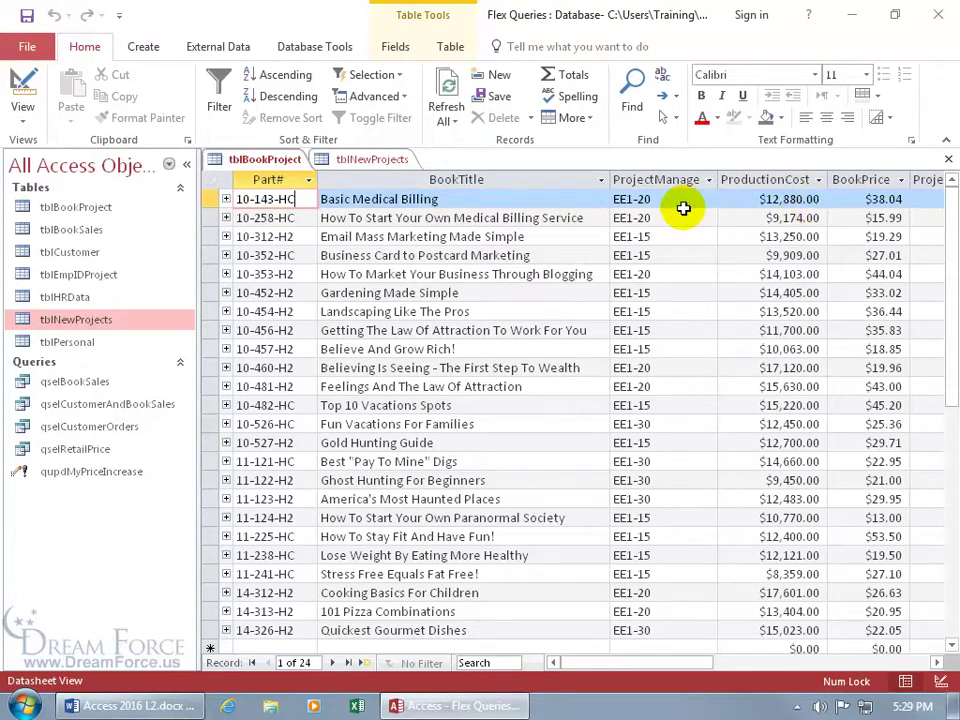
{"action": "left_click", "coordinate": [380, 160]}
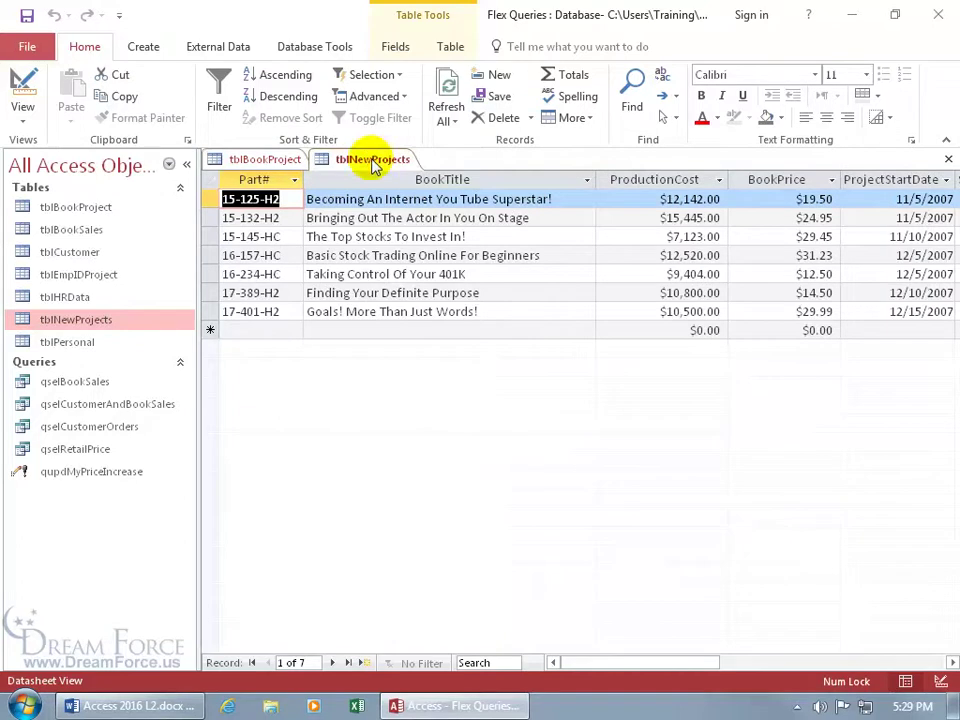
{"action": "left_click_drag", "start_coordinate": [563, 662], "coordinate": [660, 672]}
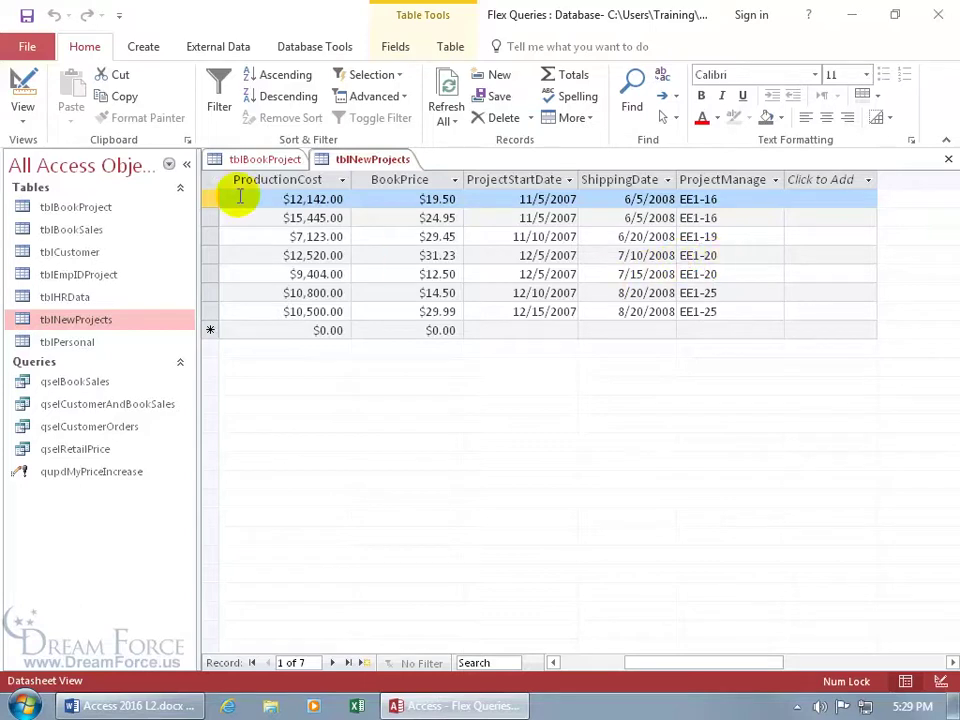
Step: Create a new query in Design view with tblNewProjects as its only source table
{"action": "left_click", "coordinate": [148, 49]}
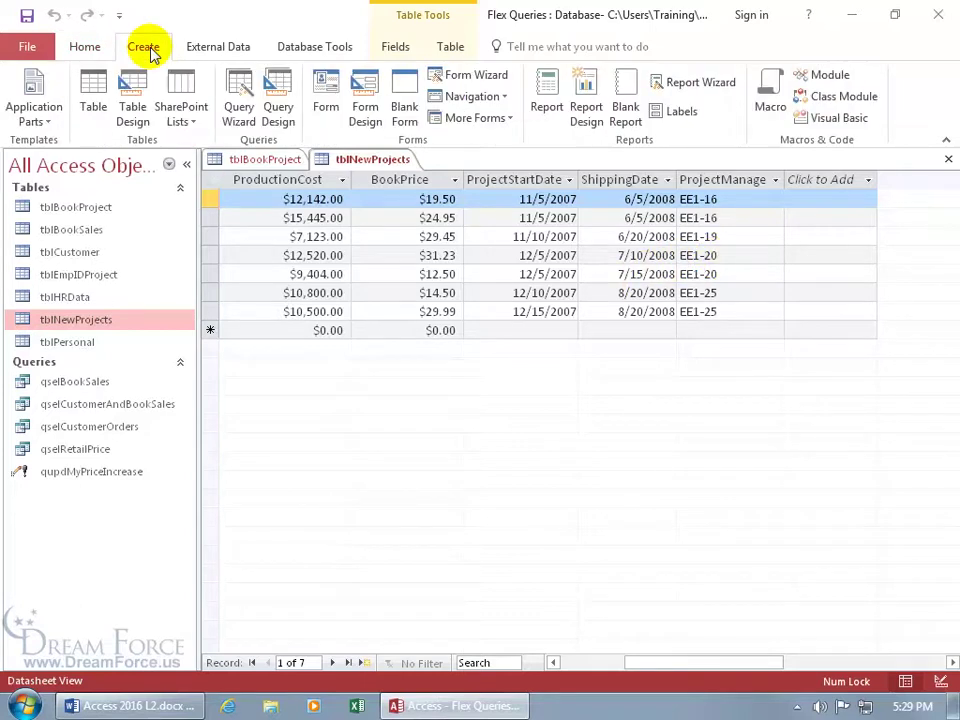
{"action": "left_click", "coordinate": [279, 108]}
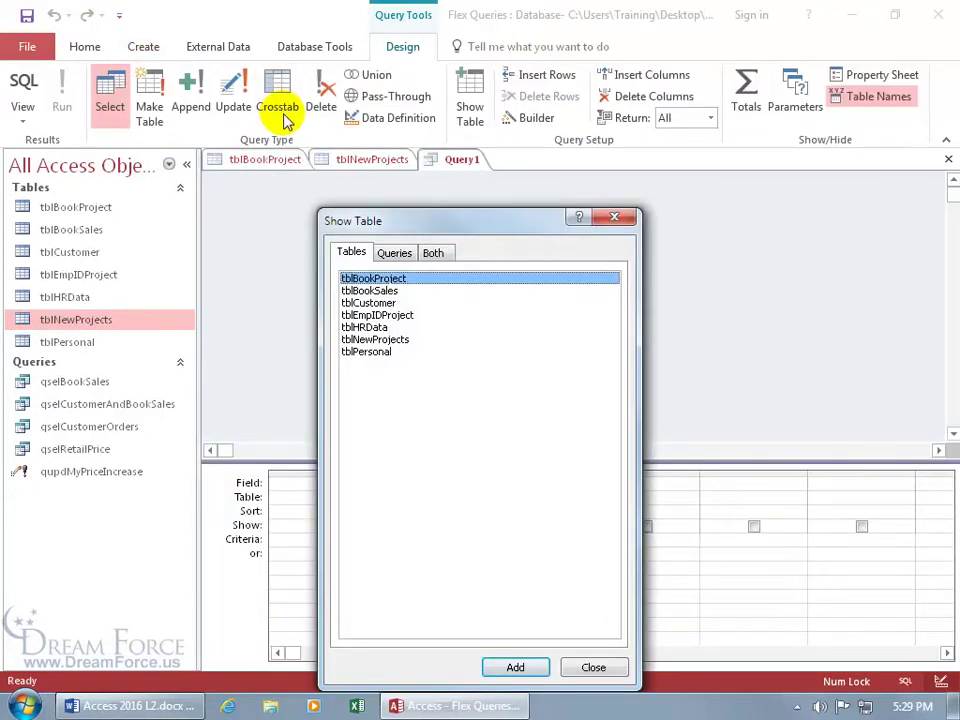
{"action": "double_click", "coordinate": [366, 340]}
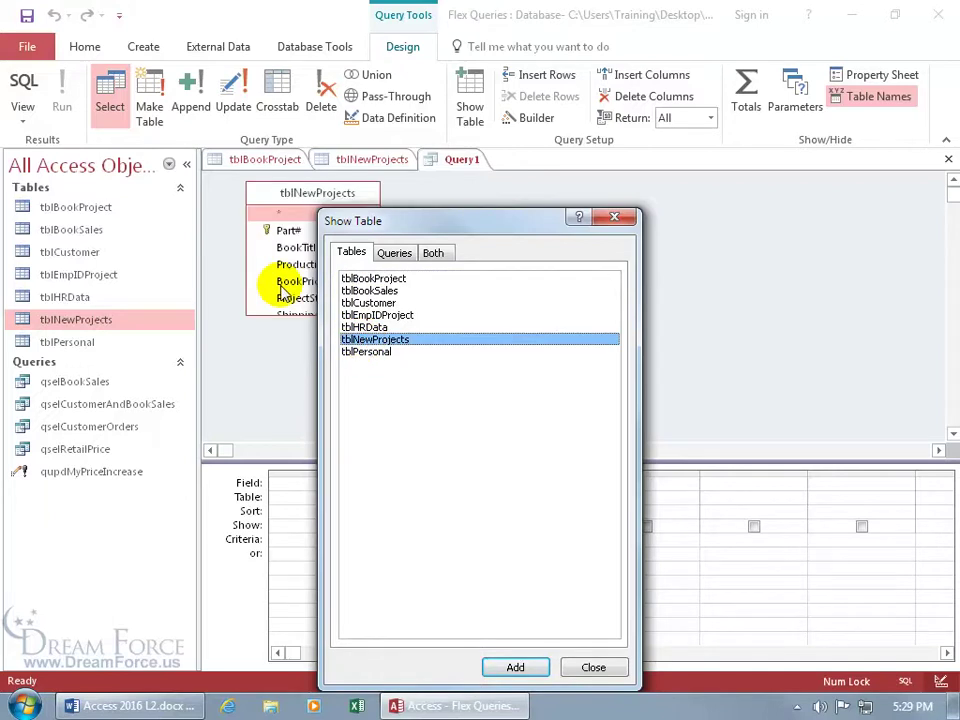
{"action": "left_click", "coordinate": [614, 217]}
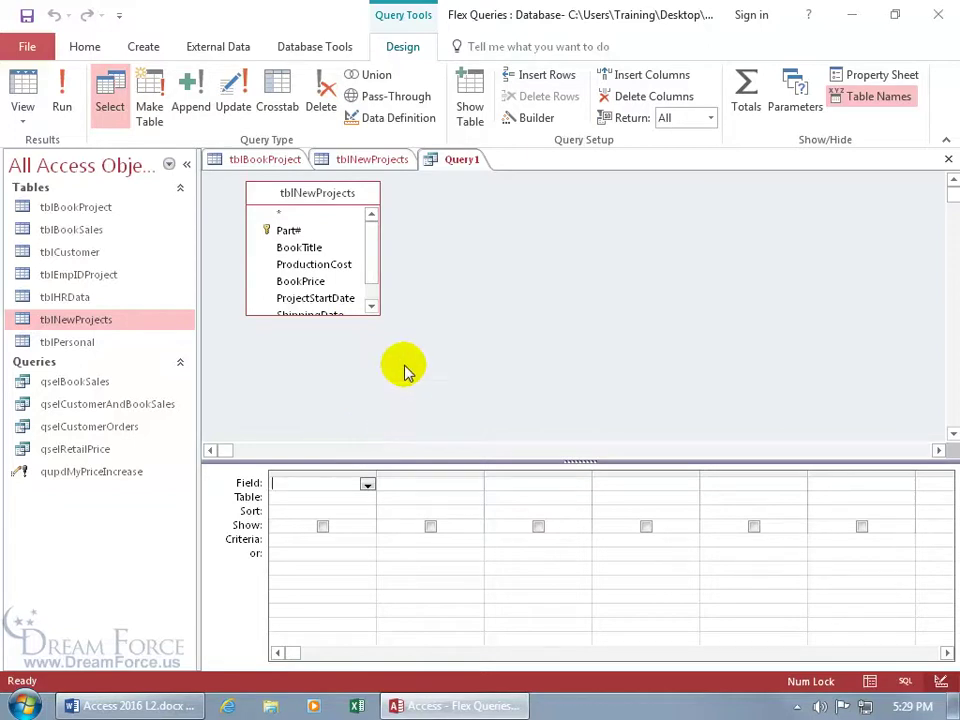
Step: Review the tblNewProjects records, and add all of that table's fields (*) plus a separate Part# field to the query
{"action": "left_click", "coordinate": [383, 162]}
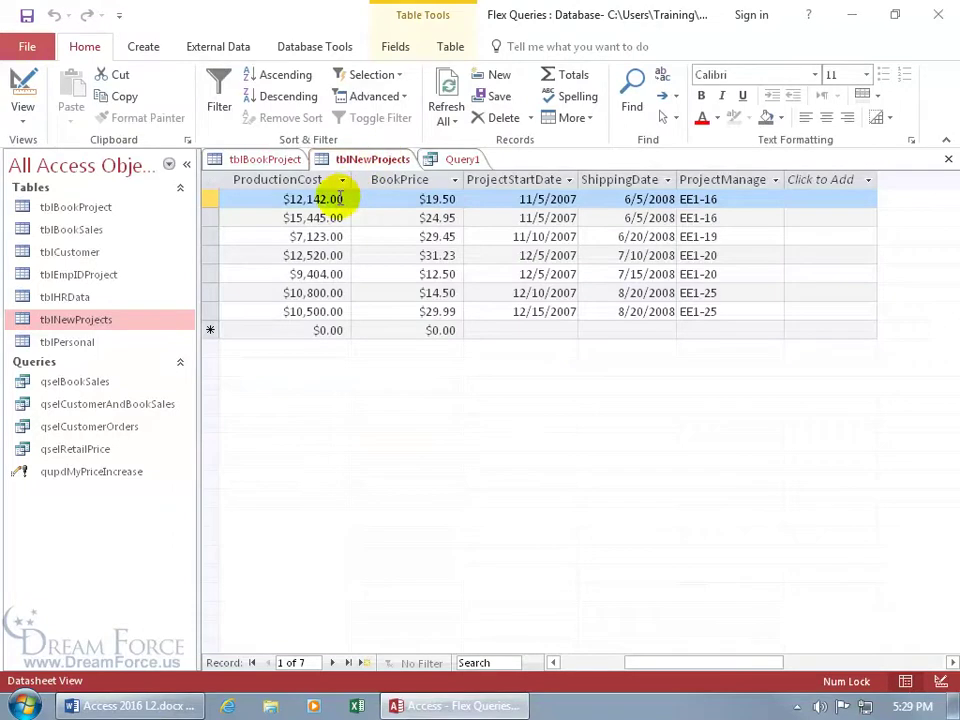
{"action": "left_click_drag", "start_coordinate": [698, 662], "coordinate": [617, 665]}
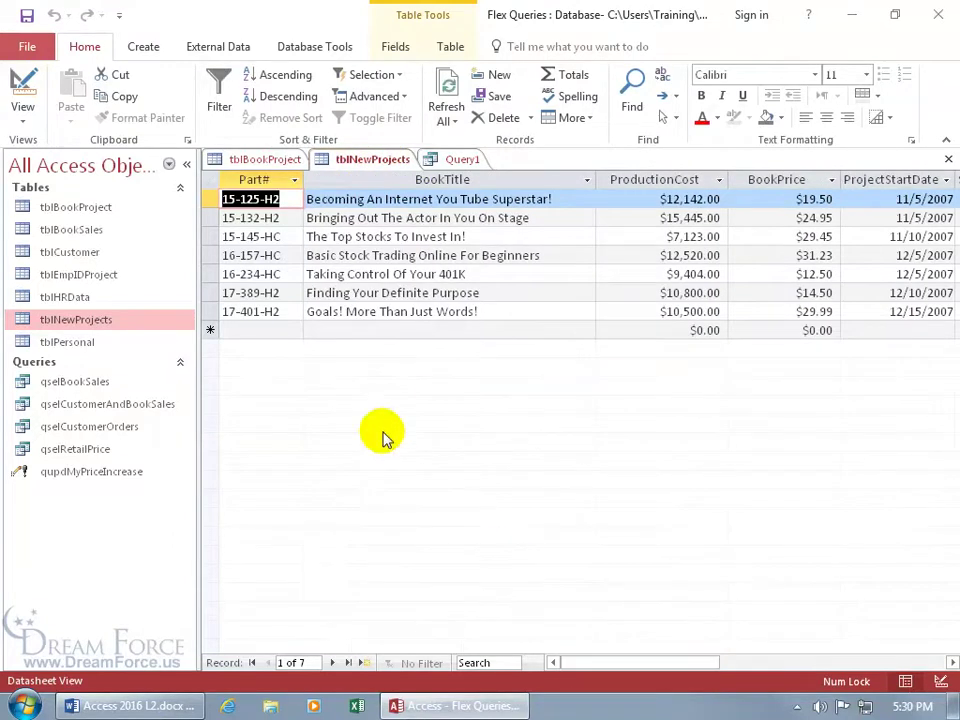
{"action": "left_click", "coordinate": [458, 160]}
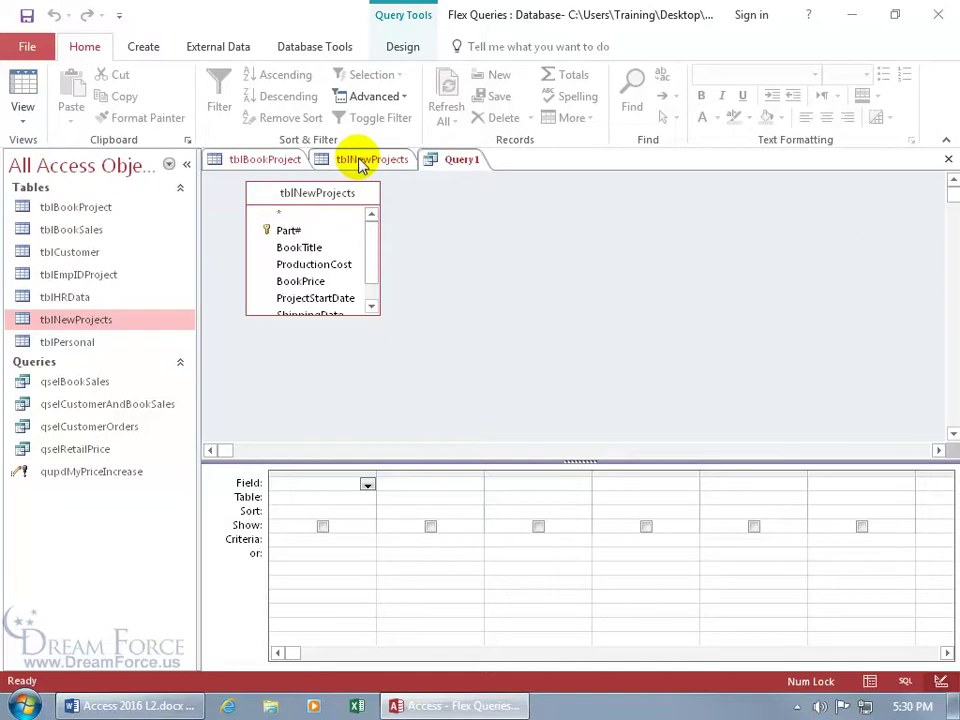
{"action": "double_click", "coordinate": [281, 215]}
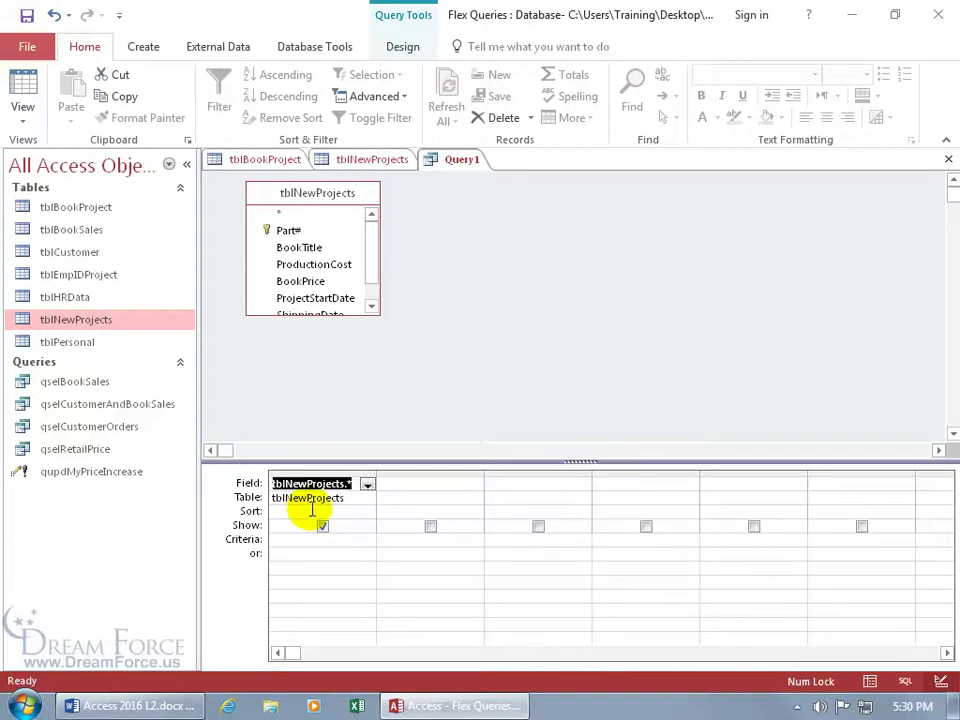
{"action": "double_click", "coordinate": [289, 233]}
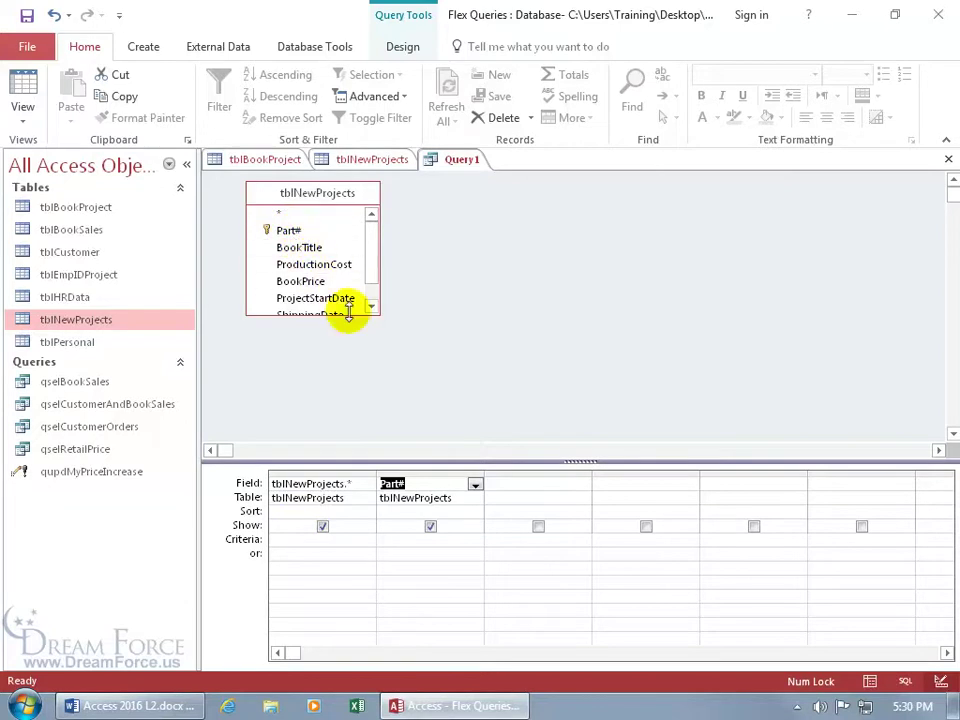
Step: Restrict the query to part numbers starting with 15 by entering the criterion 15* for Part#
{"action": "left_click", "coordinate": [393, 540]}
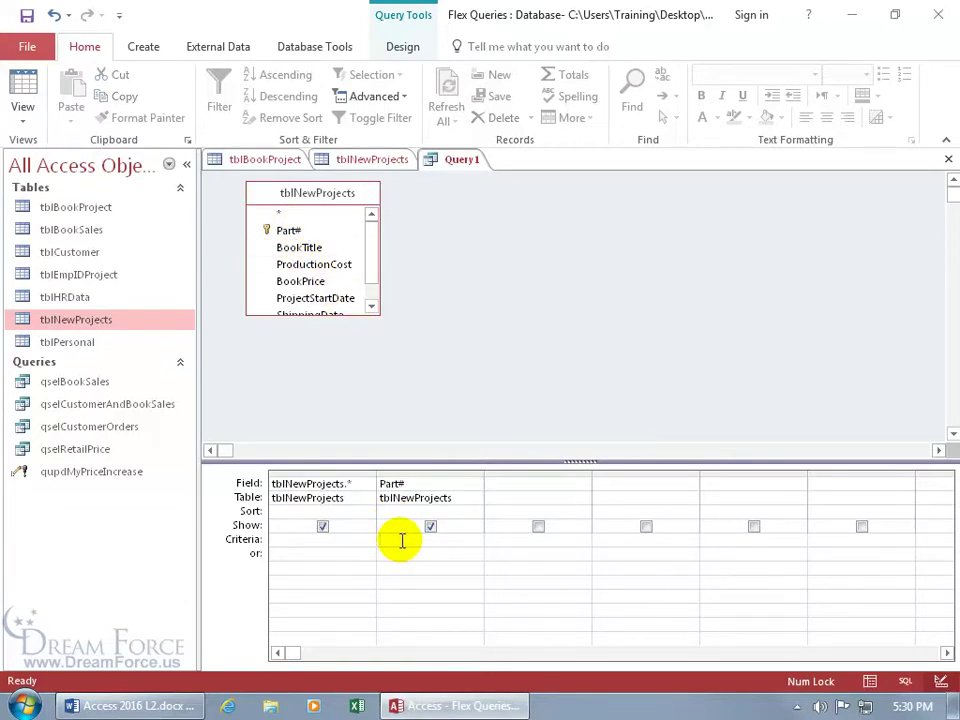
{"action": "type", "text": "15*"}
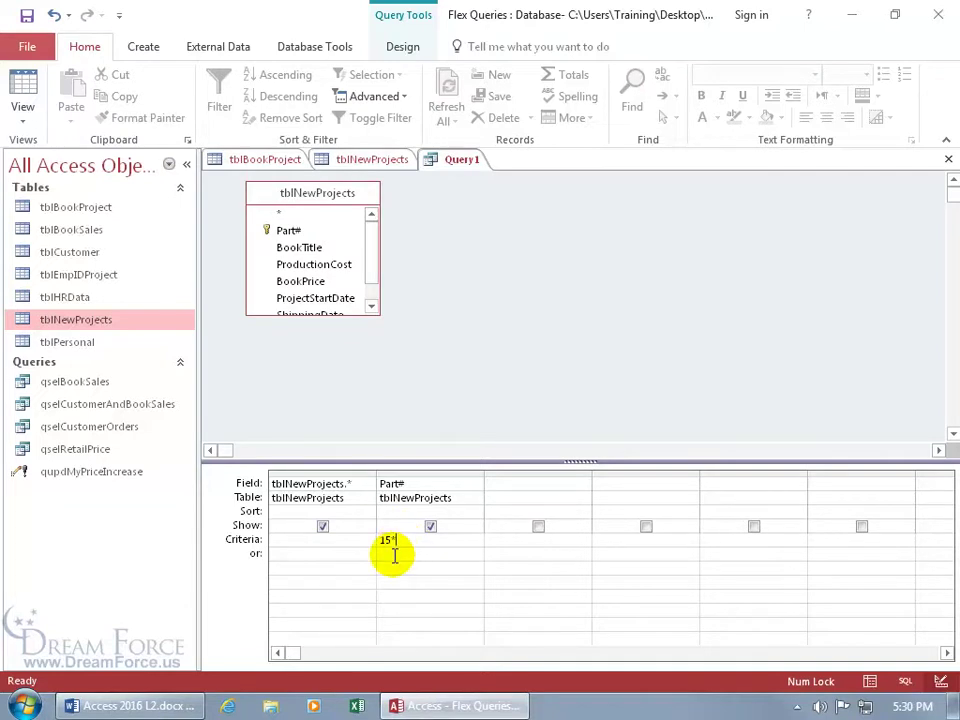
{"action": "key", "text": "Tab"}
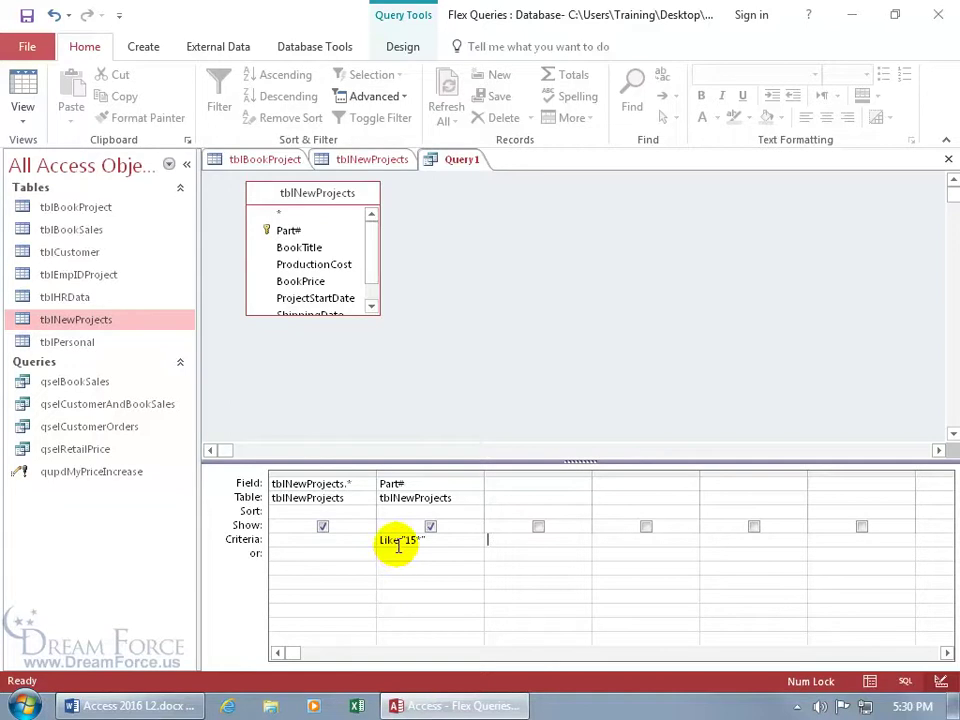
Step: Preview all columns of the query's results in Datasheet view and return to Design view
{"action": "left_click", "coordinate": [31, 88]}
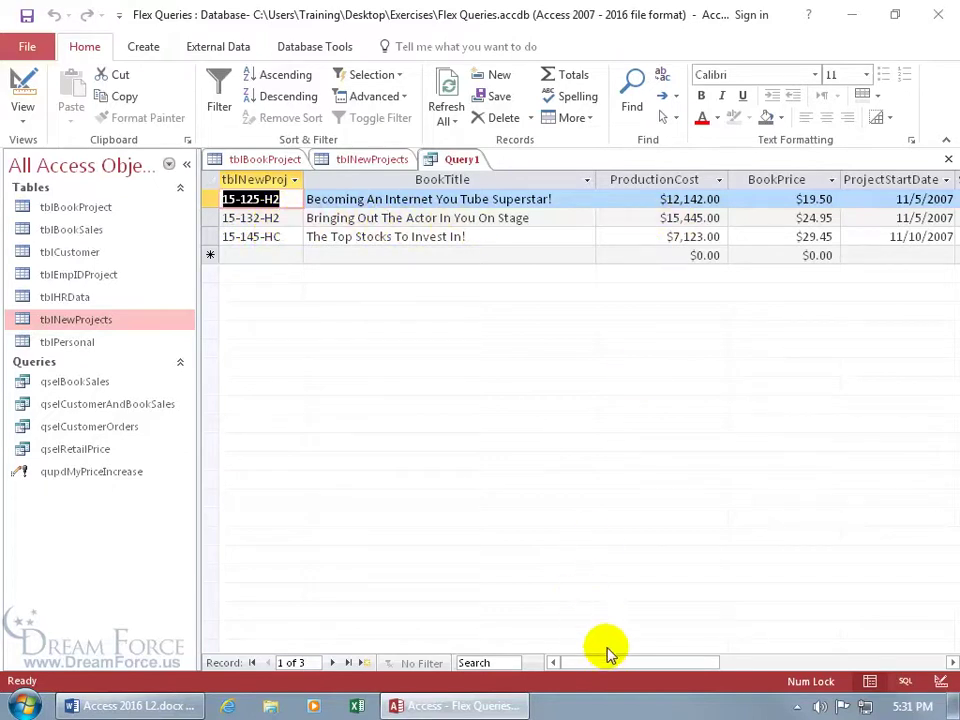
{"action": "left_click_drag", "start_coordinate": [621, 666], "coordinate": [707, 677]}
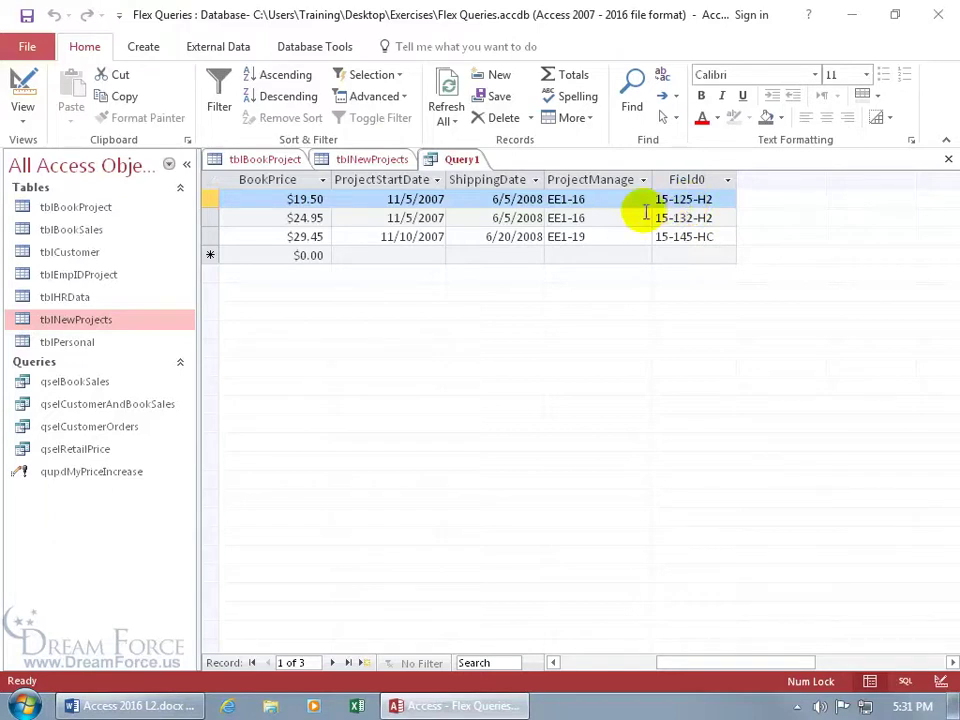
{"action": "right_click", "coordinate": [455, 163]}
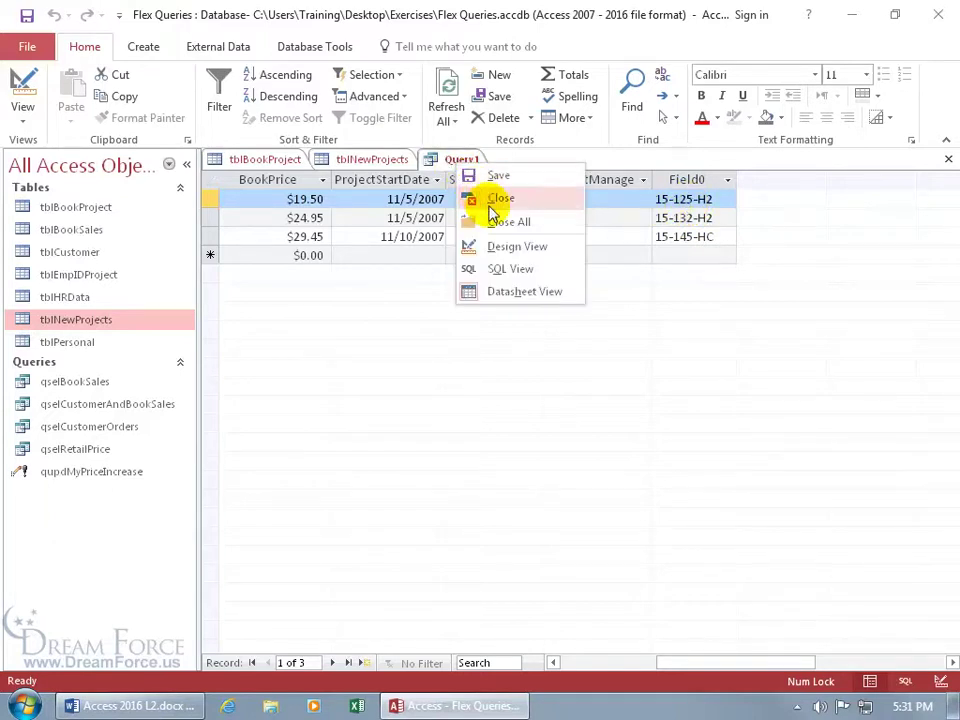
{"action": "left_click", "coordinate": [510, 247]}
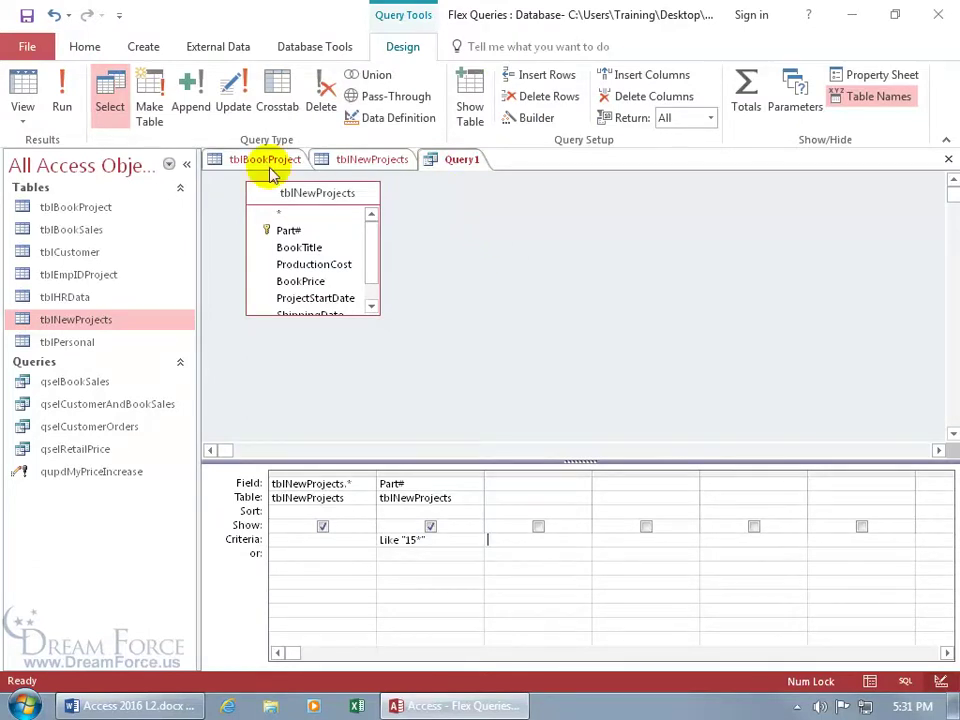
Step: Save the query as qappNewBooksAvailable
{"action": "left_click", "coordinate": [26, 16]}
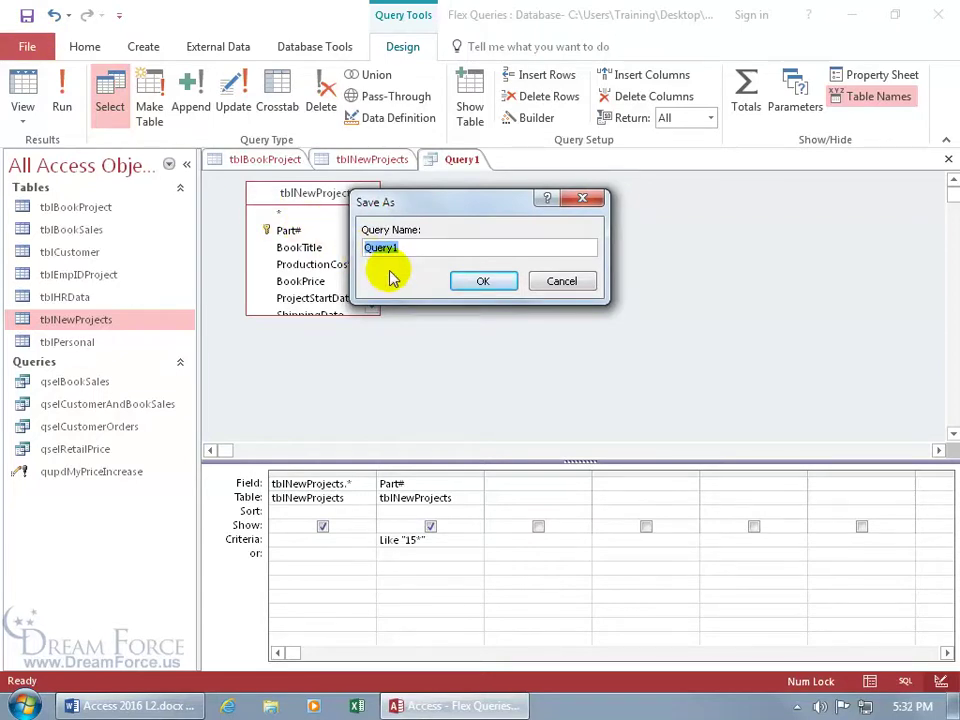
{"action": "type", "text": "qapp"}
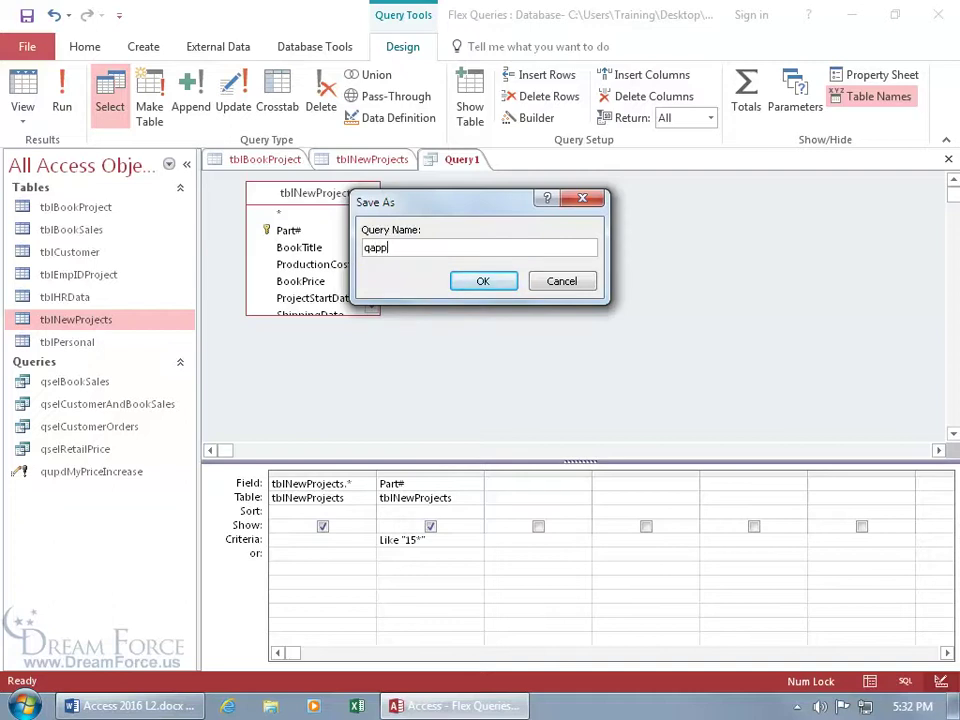
{"action": "type", "text": "NewBooksAvailable"}
{"action": "left_click", "coordinate": [482, 282]}
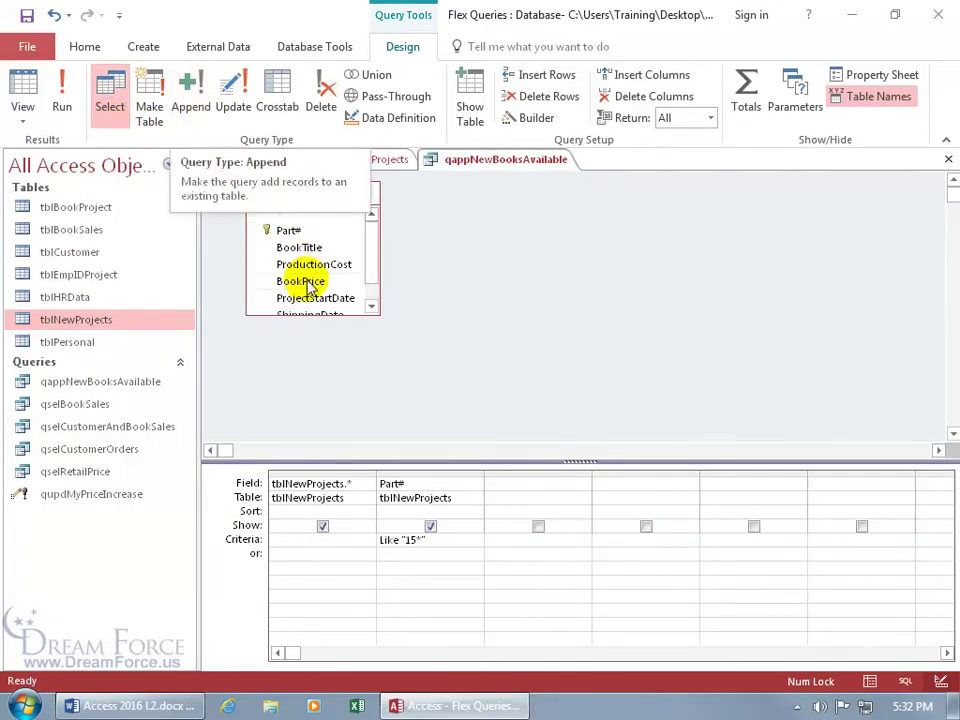
Step: Enlarge the tblNewProjects field list and convert the query to an Append query targeting tblBookProject in the current database
{"action": "left_click_drag", "start_coordinate": [321, 318], "coordinate": [317, 343]}
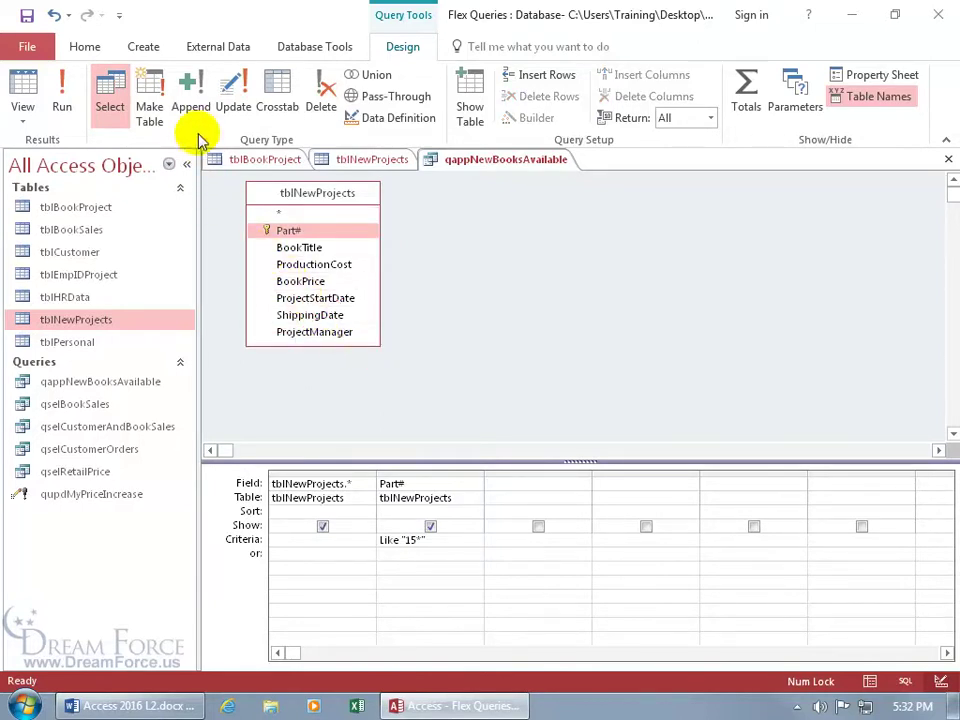
{"action": "left_click", "coordinate": [191, 100]}
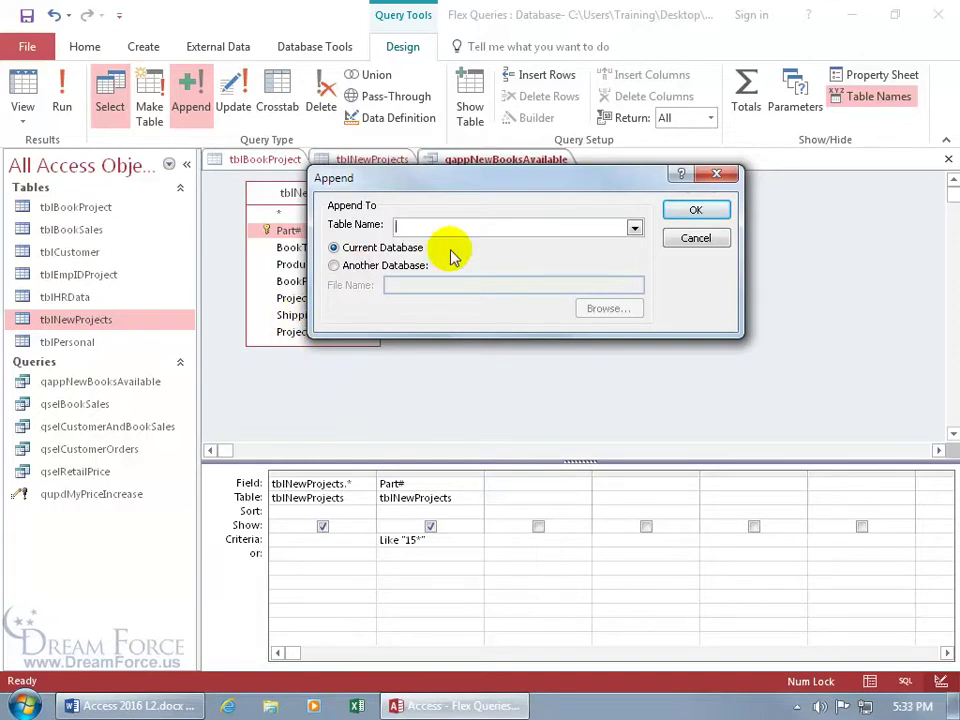
{"action": "left_click", "coordinate": [632, 229]}
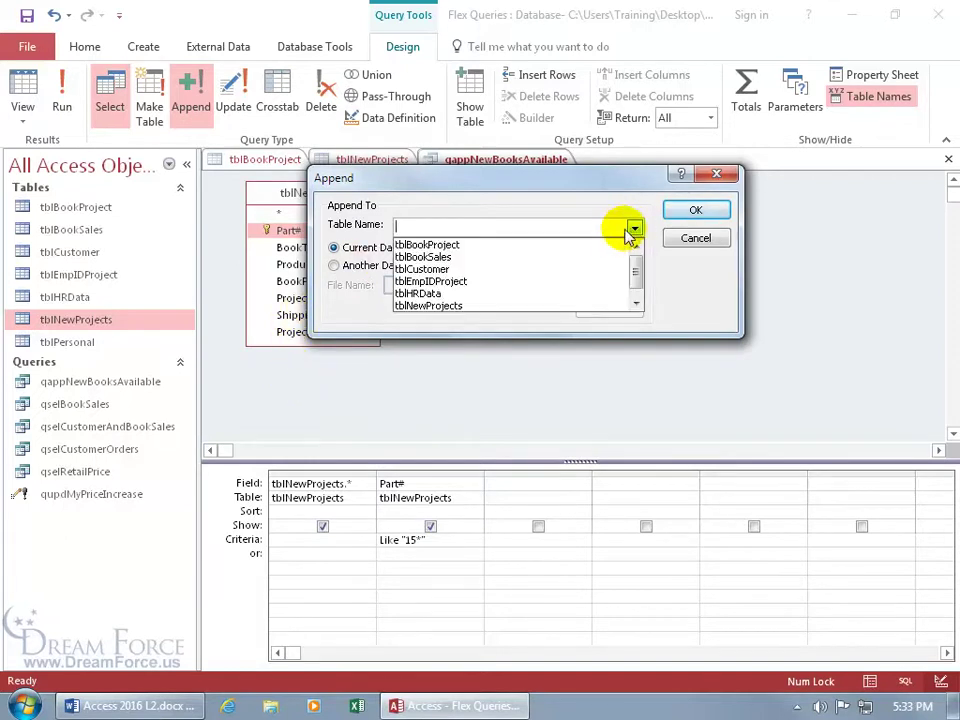
{"action": "left_click", "coordinate": [503, 247]}
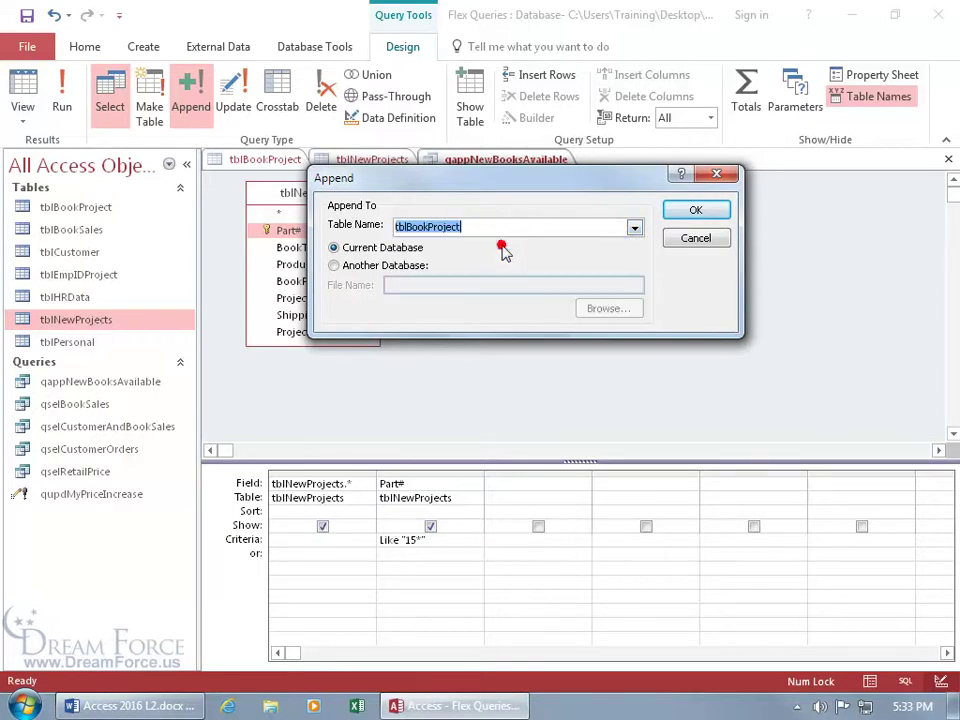
{"action": "left_click", "coordinate": [693, 210]}
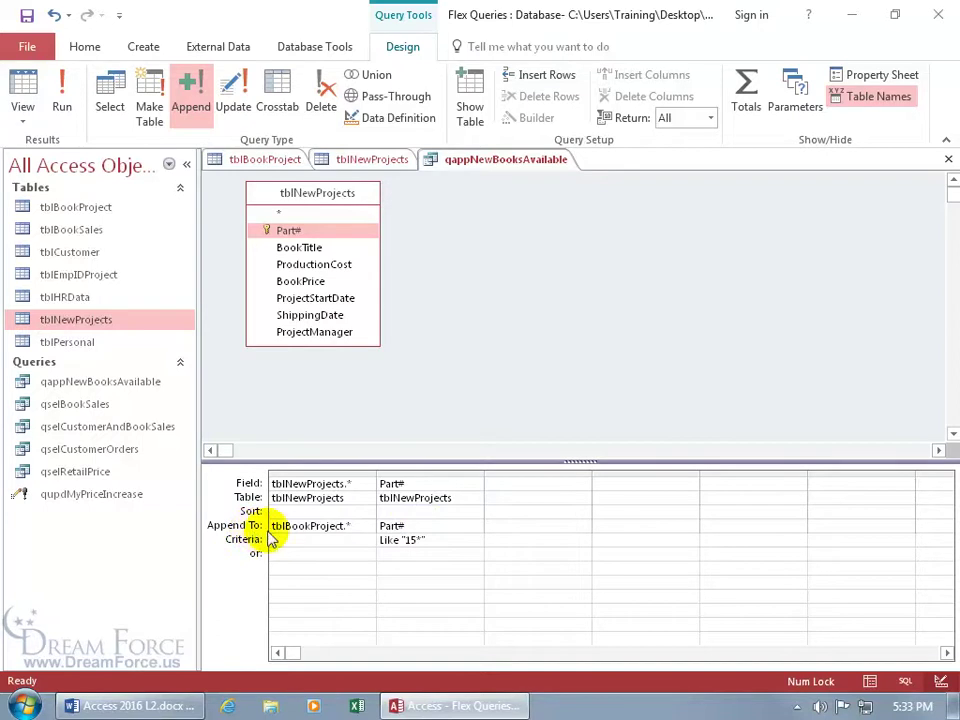
Step: Clear the Append To entry for the separate Part# column and save the query
{"action": "double_click", "coordinate": [404, 526]}
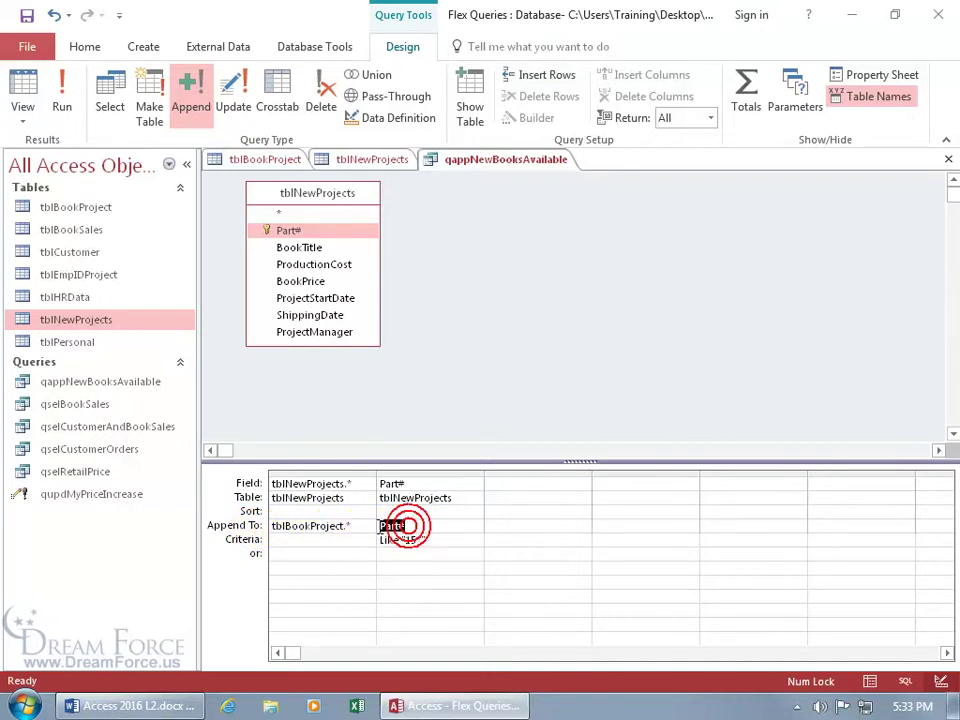
{"action": "key", "text": "Delete"}
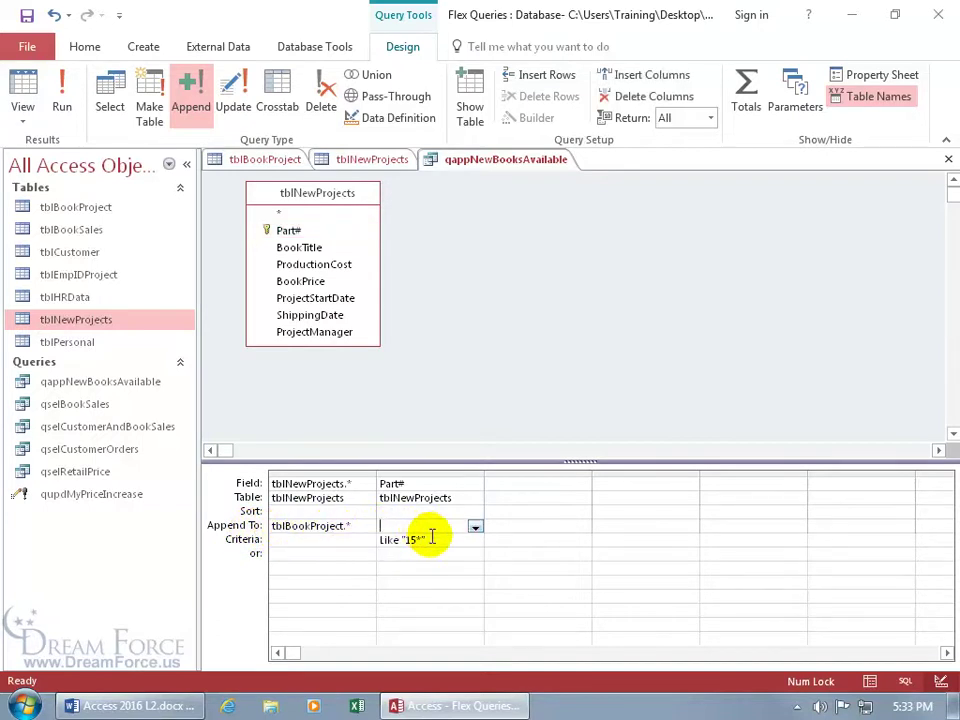
{"action": "left_click", "coordinate": [467, 545]}
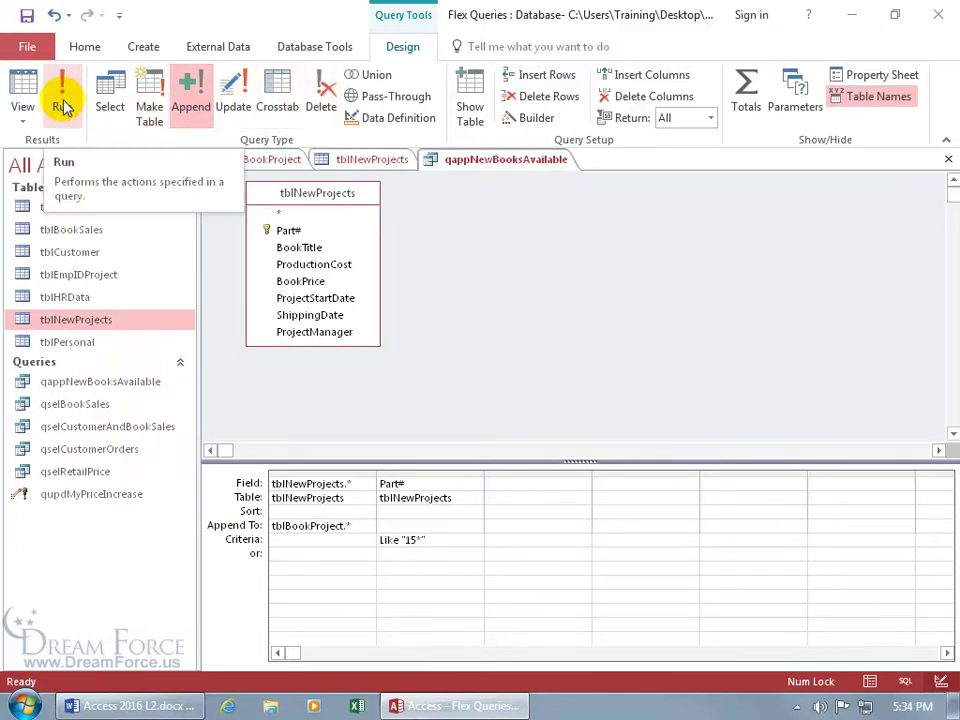
{"action": "left_click", "coordinate": [27, 16]}
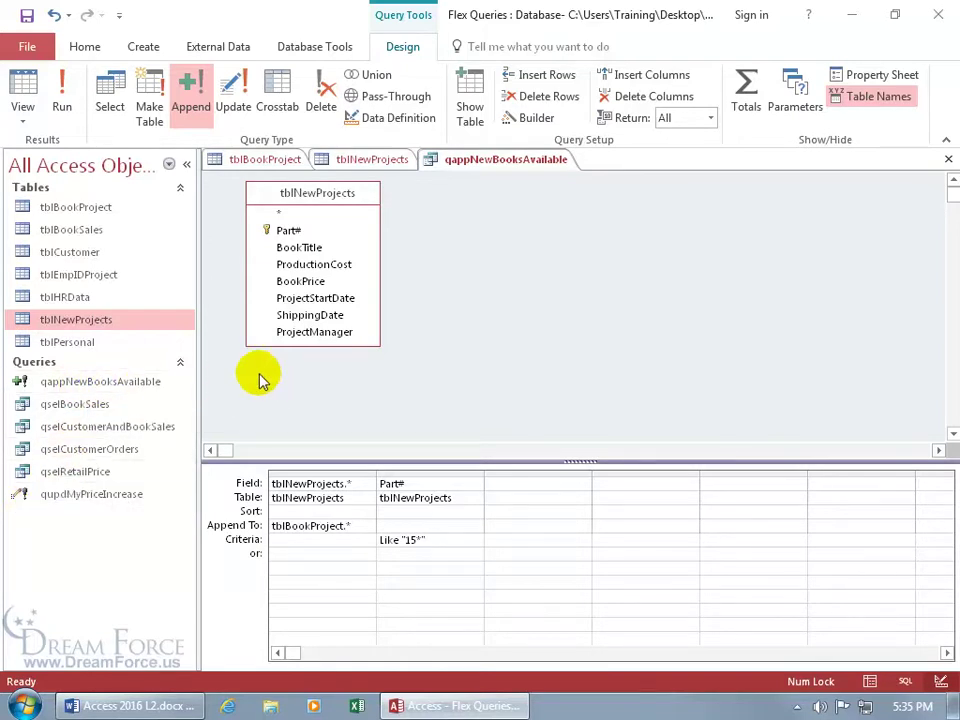
Step: Run the append query and confirm adding the selected rows to tblBookProject
{"action": "left_click", "coordinate": [63, 92]}
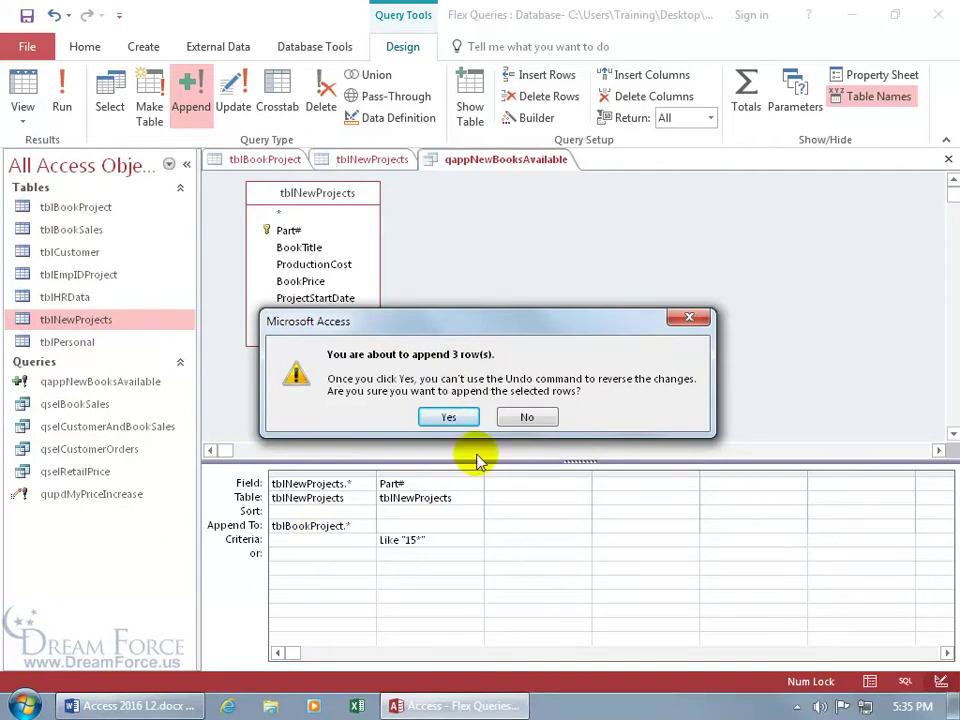
{"action": "left_click", "coordinate": [450, 416]}
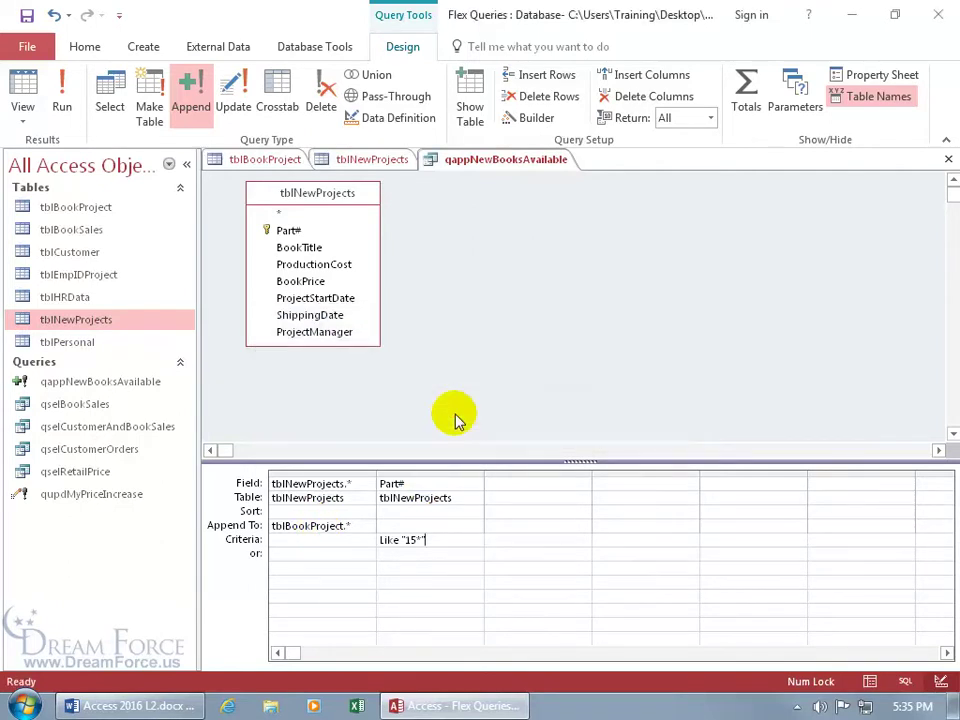
Step: Refresh all data in the tblBookProject datasheet and check the end of the table for the appended 15-series records
{"action": "left_click", "coordinate": [262, 160]}
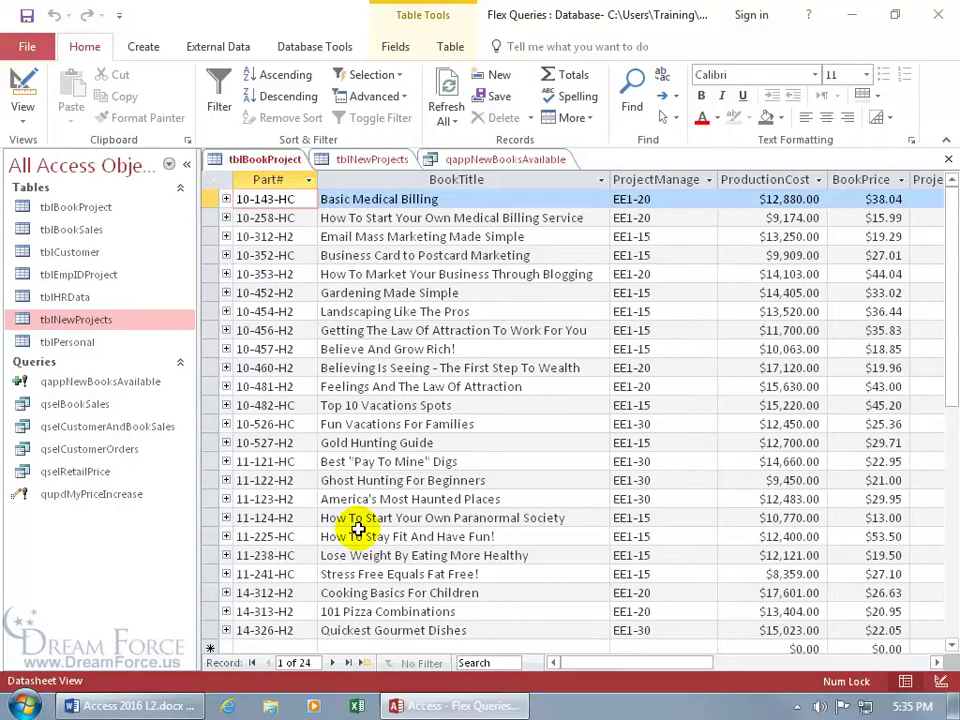
{"action": "left_click", "coordinate": [446, 108]}
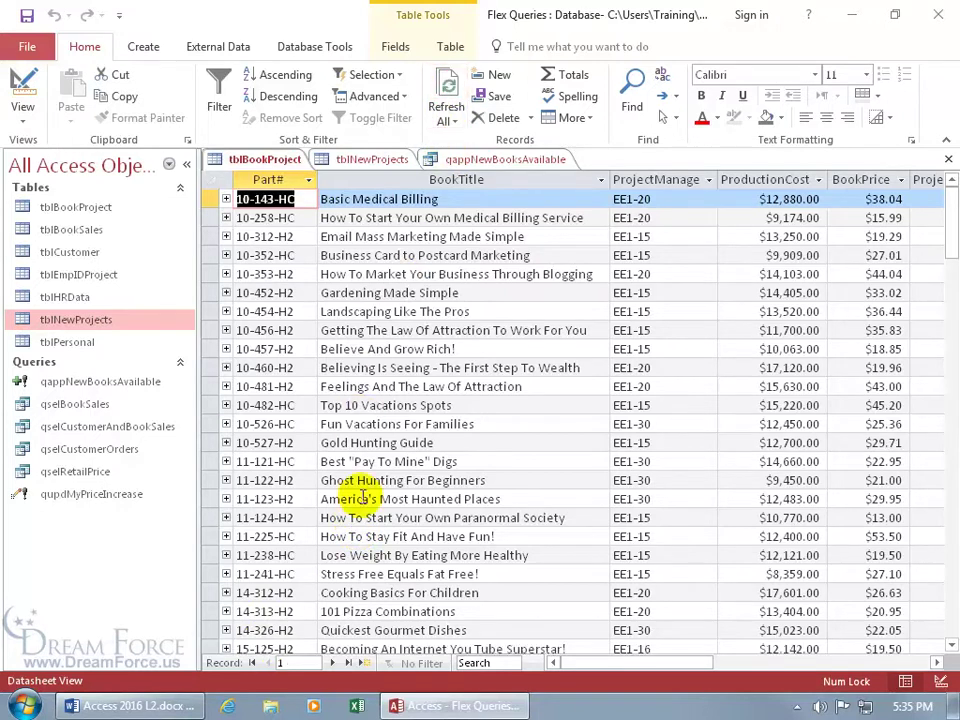
{"action": "scroll", "coordinate": [356, 470], "scroll_direction": "down", "scroll_amount": 1}
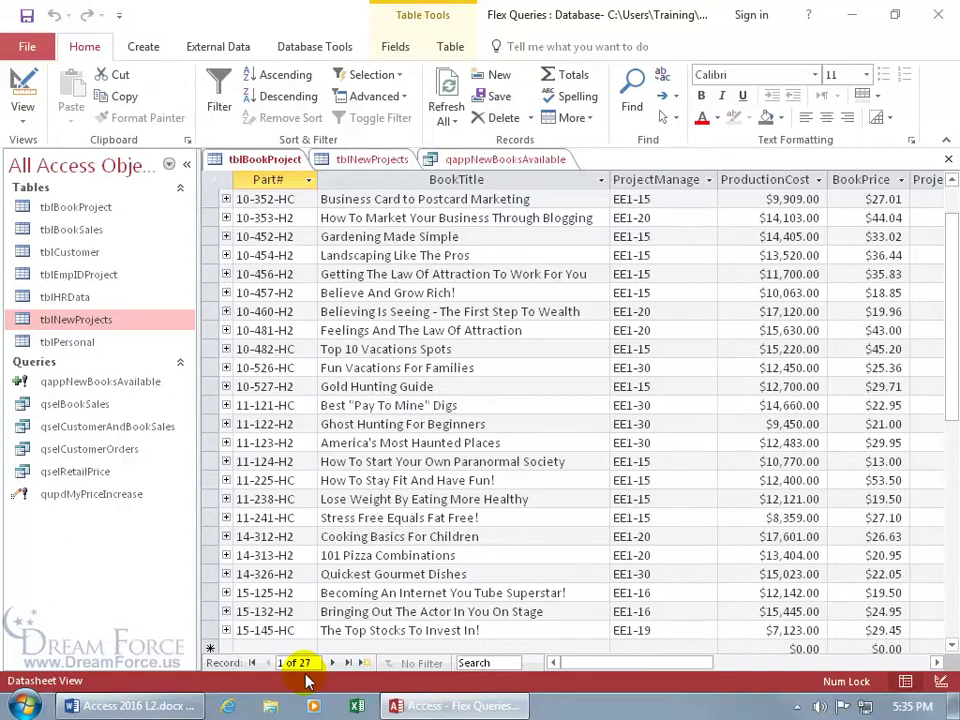
Step: Switch to the tblNewProjects table and open the deletion options for its records
{"action": "left_click", "coordinate": [381, 161]}
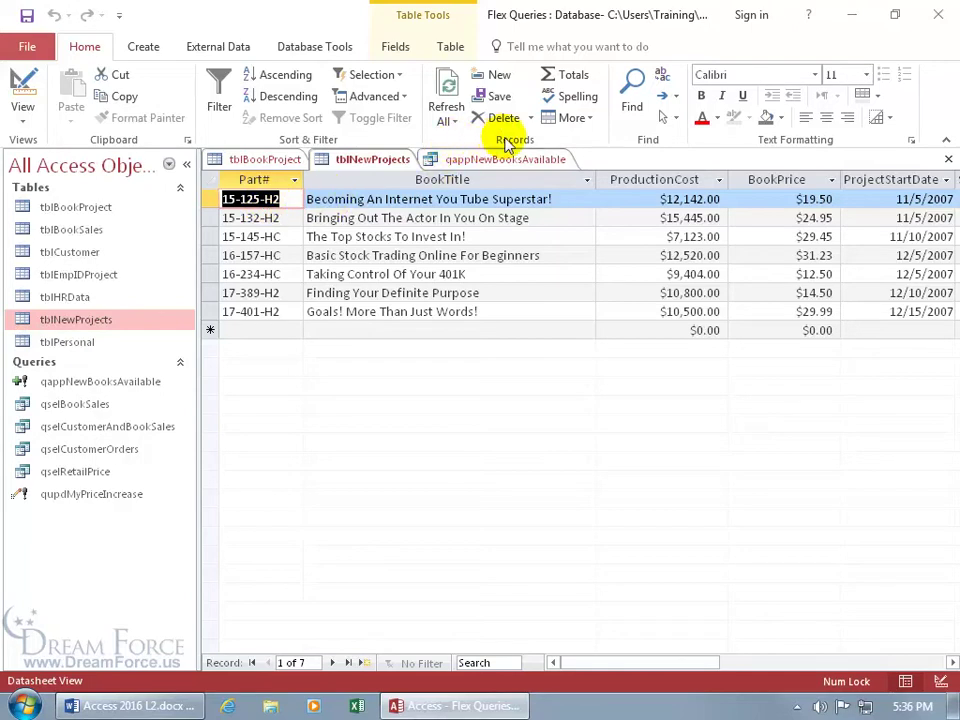
{"action": "left_click", "coordinate": [531, 119]}
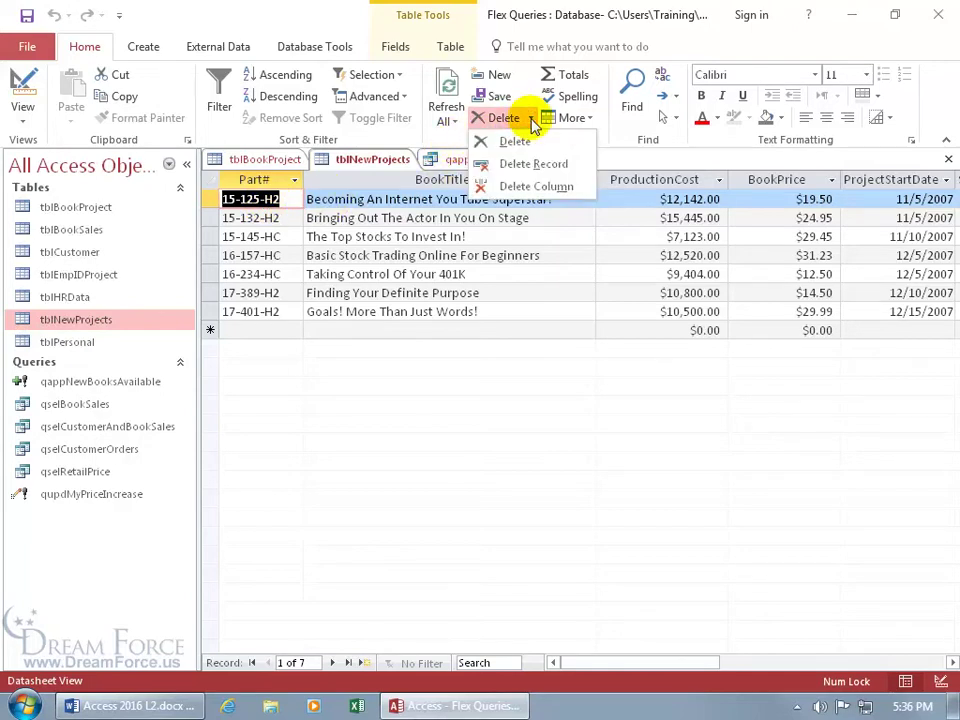